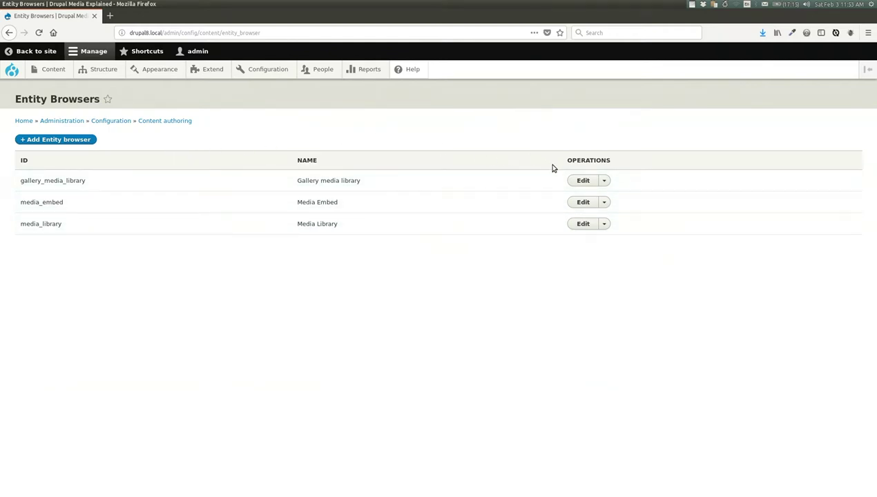
# Open the Gallery media library entity browser's configuration and examine its general settings, display settings and configured widgets
pyautogui.click(582, 183)
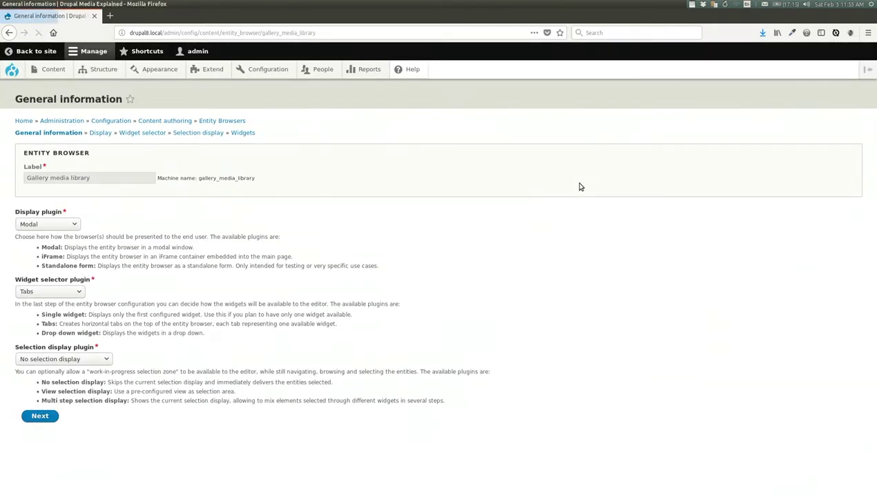
pyautogui.click(45, 417)
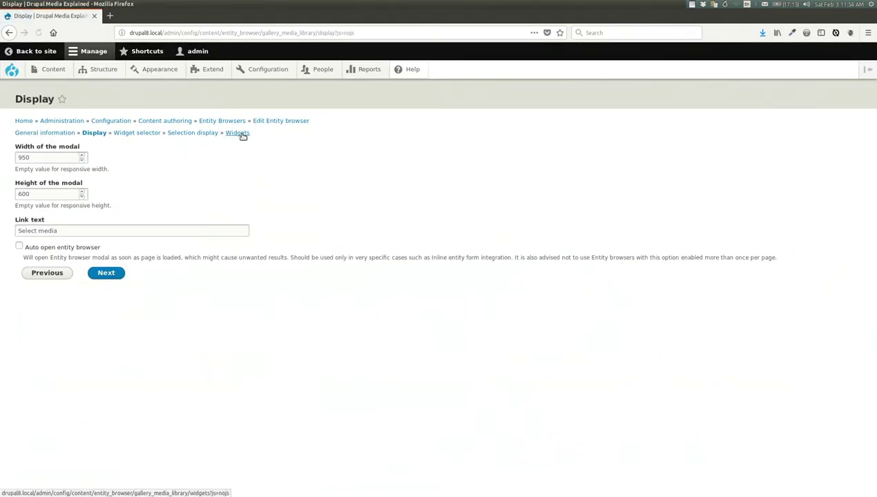
pyautogui.click(241, 136)
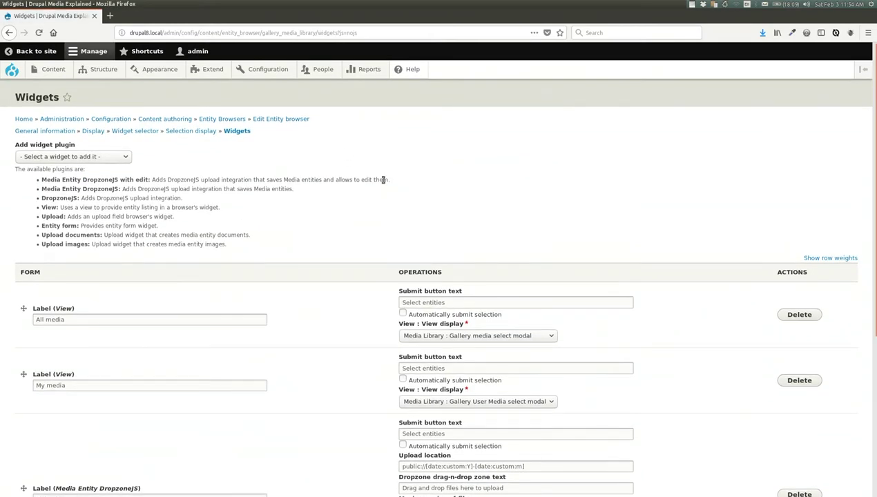
pyautogui.scroll(-2, 289, 238)
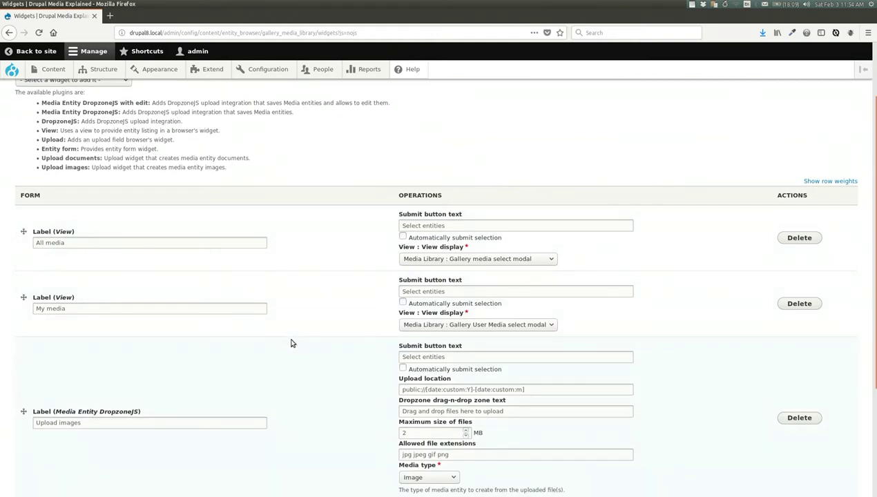
pyautogui.scroll(1, 290, 343)
pyautogui.scroll(-3, 291, 344)
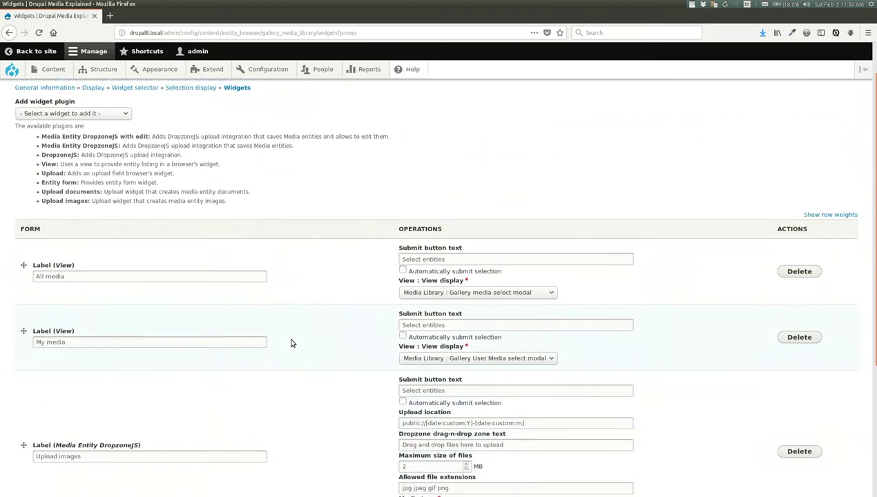
pyautogui.scroll(-2, 290, 344)
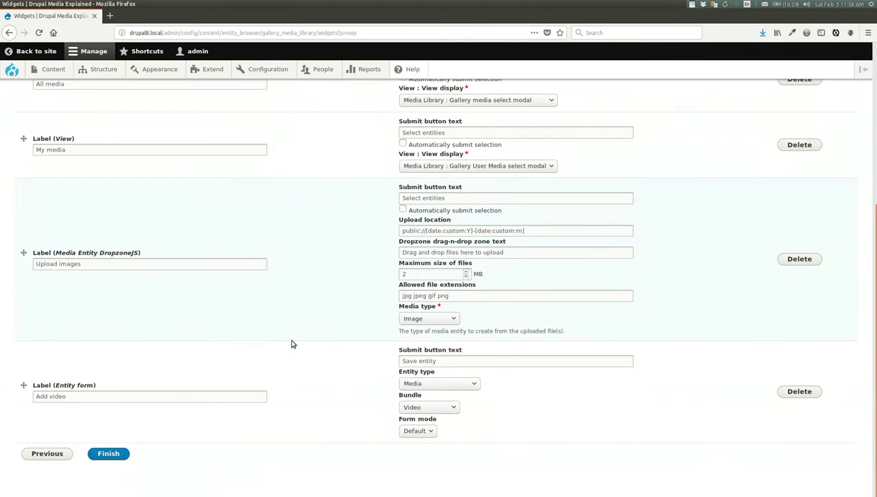
pyautogui.scroll(6, 291, 343)
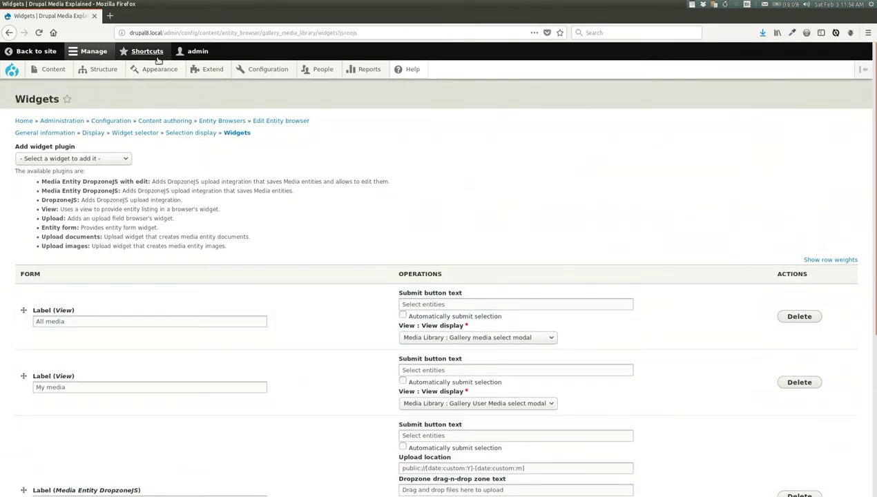
pyautogui.moveTo(54, 69)
pyautogui.moveTo(71, 87)
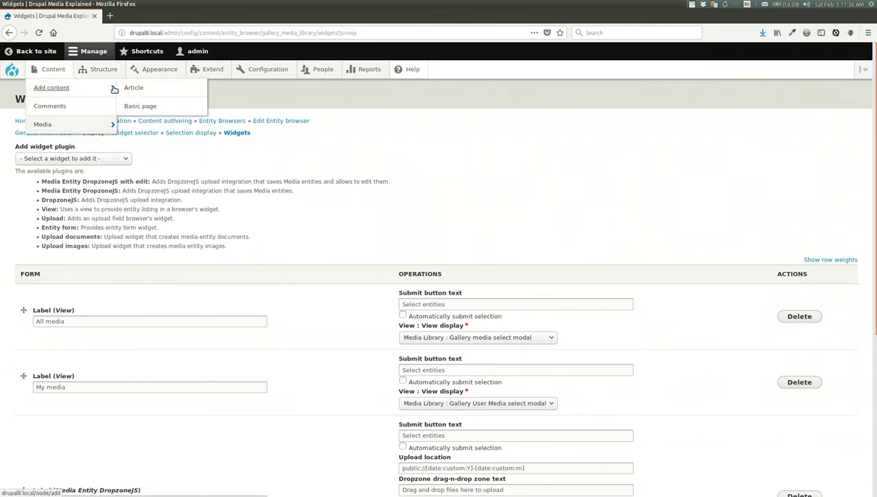
pyautogui.click(140, 108)
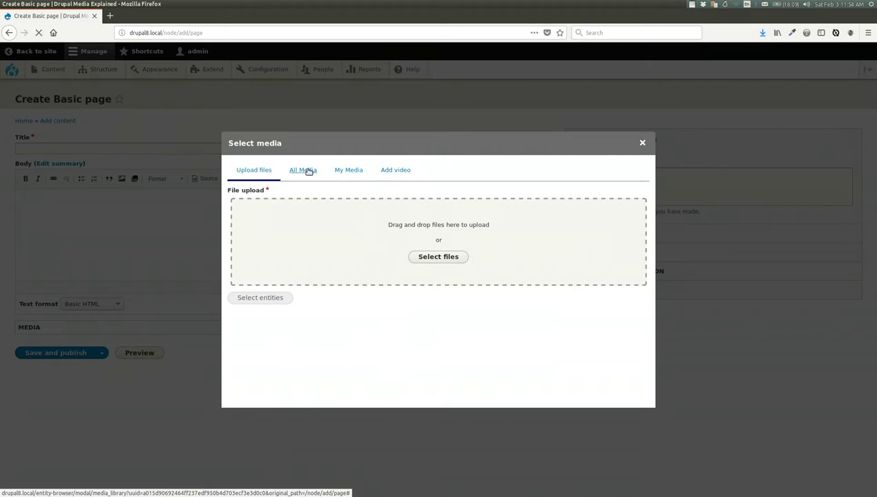
pyautogui.click(308, 171)
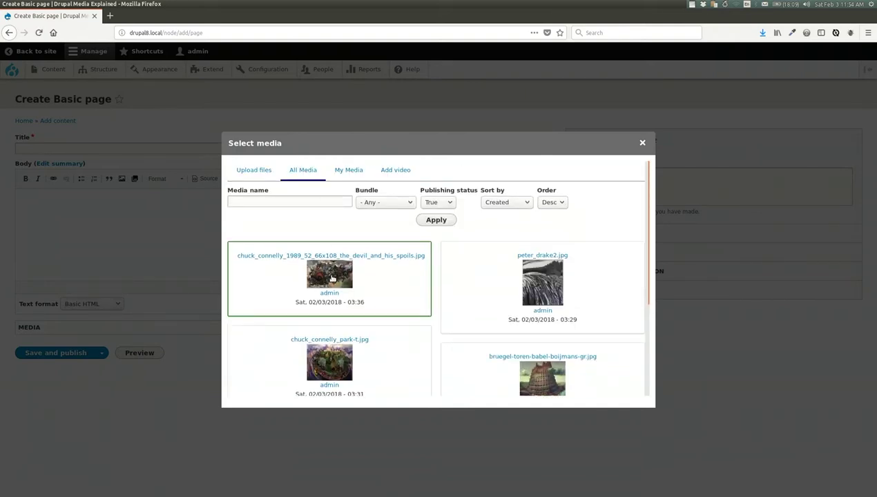
pyautogui.click(530, 279)
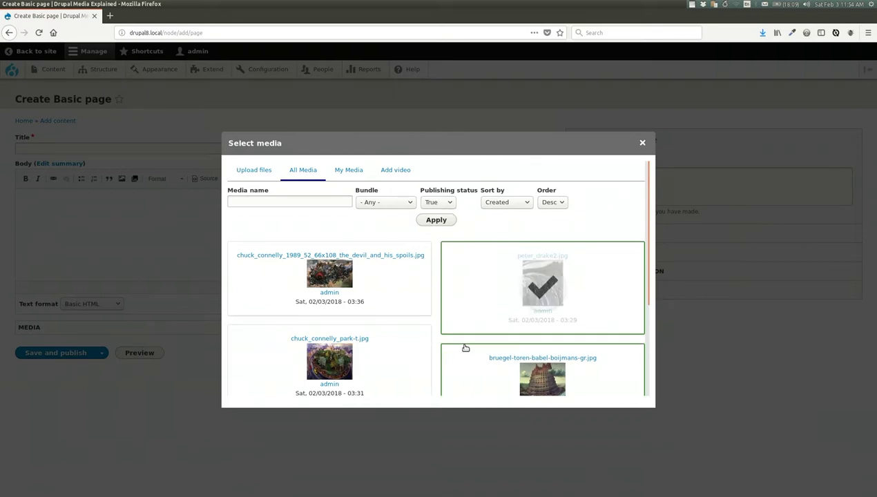
pyautogui.scroll(-4, 464, 349)
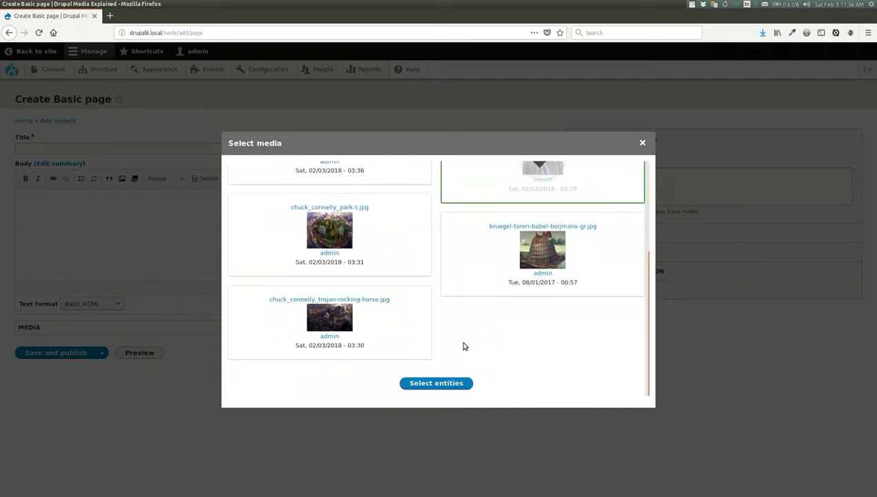
pyautogui.click(425, 384)
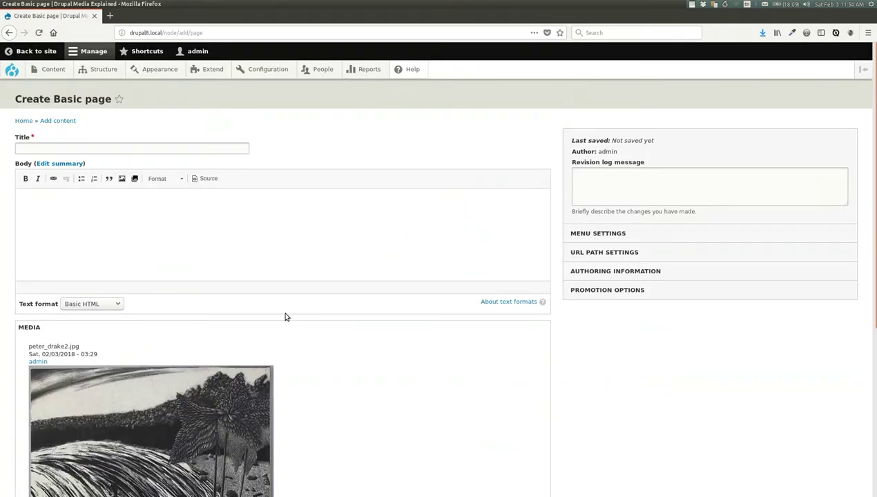
pyautogui.scroll(-2, 362, 378)
pyautogui.scroll(-3, 362, 378)
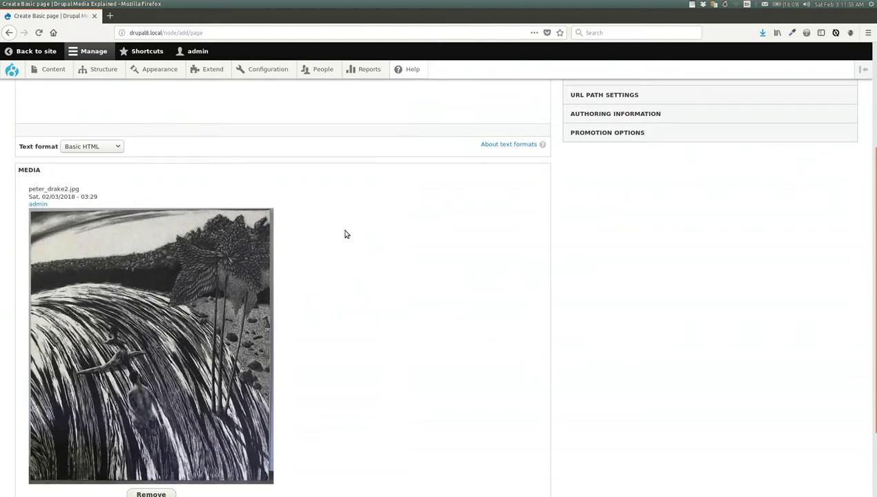
pyautogui.scroll(3, 342, 230)
# Open the Image media bundle's form display and examine the ImageWidget crop settings of the Image field
pyautogui.moveTo(105, 69)
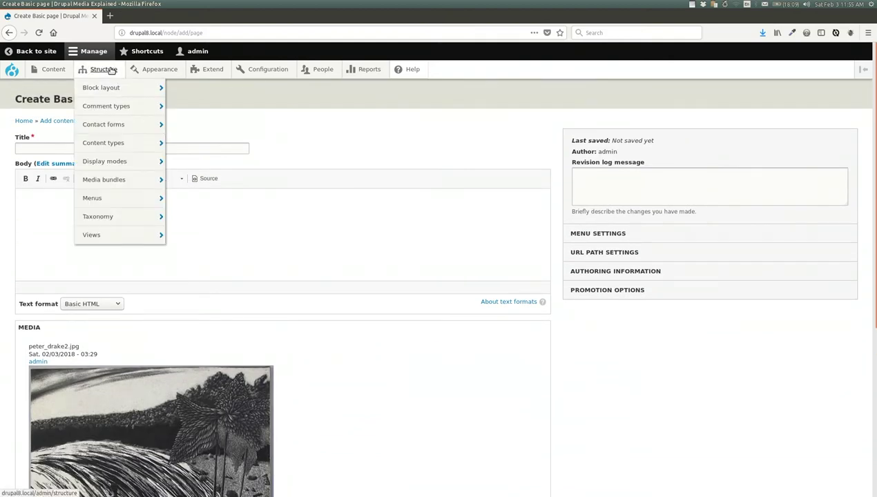
pyautogui.moveTo(102, 183)
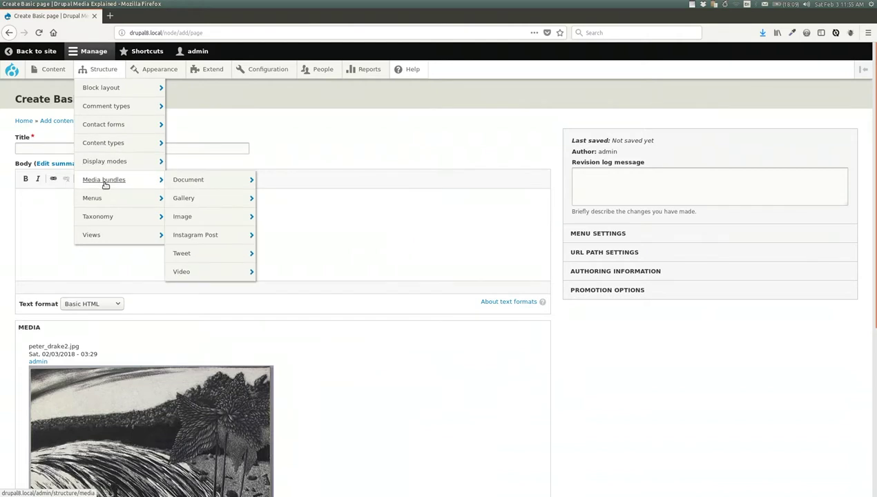
pyautogui.moveTo(215, 220)
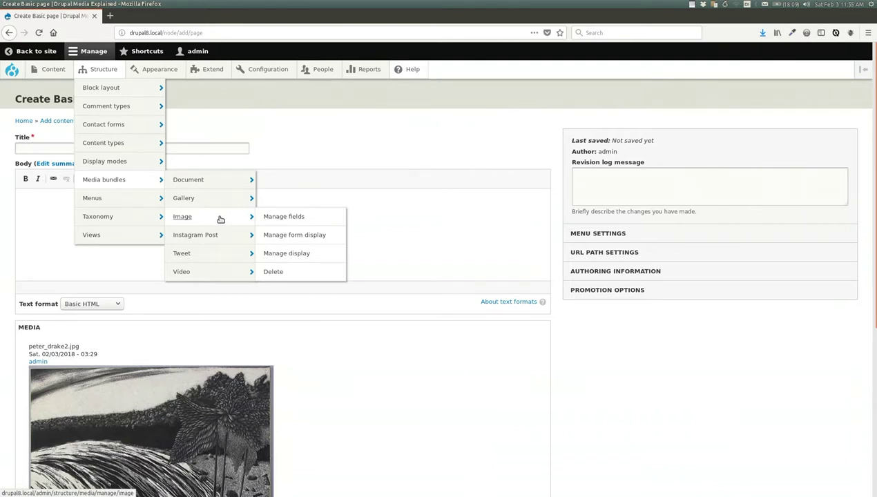
pyautogui.click(279, 236)
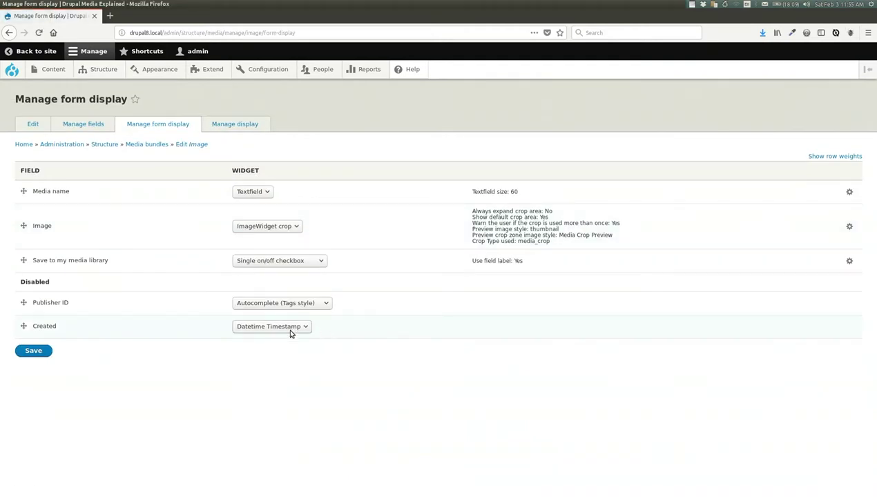
pyautogui.click(293, 228)
pyautogui.click(293, 227)
pyautogui.click(849, 227)
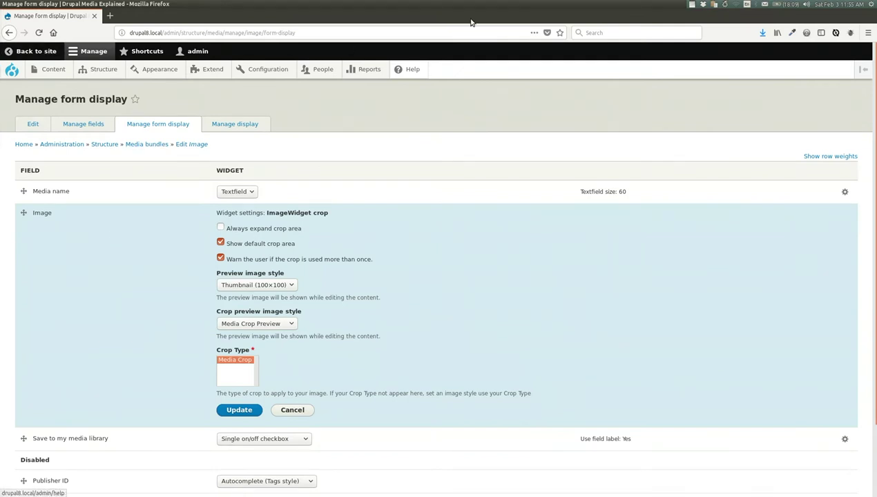
# Open the Sloppy painting page for editing and open its attached media image for editing
pyautogui.moveTo(323, 71)
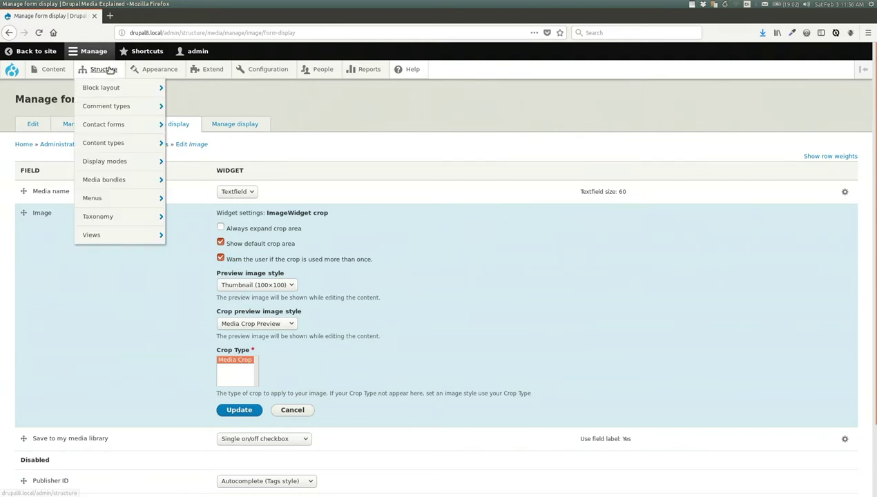
pyautogui.moveTo(52, 71)
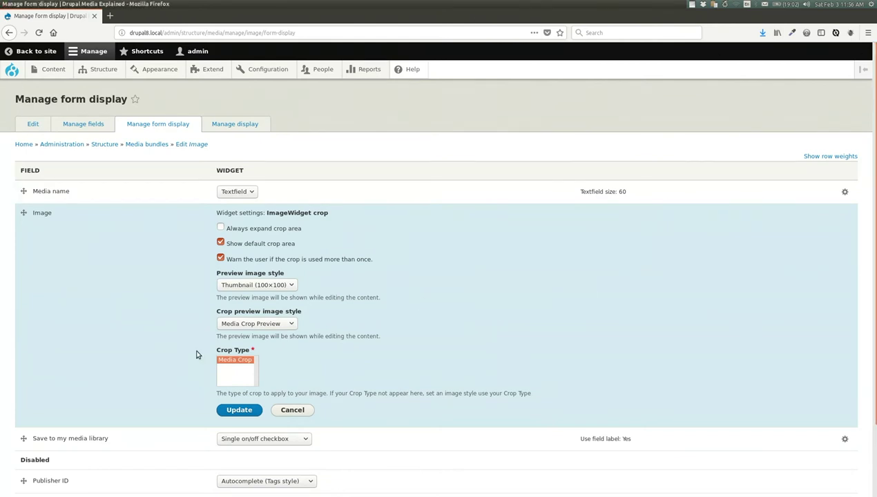
pyautogui.click(51, 69)
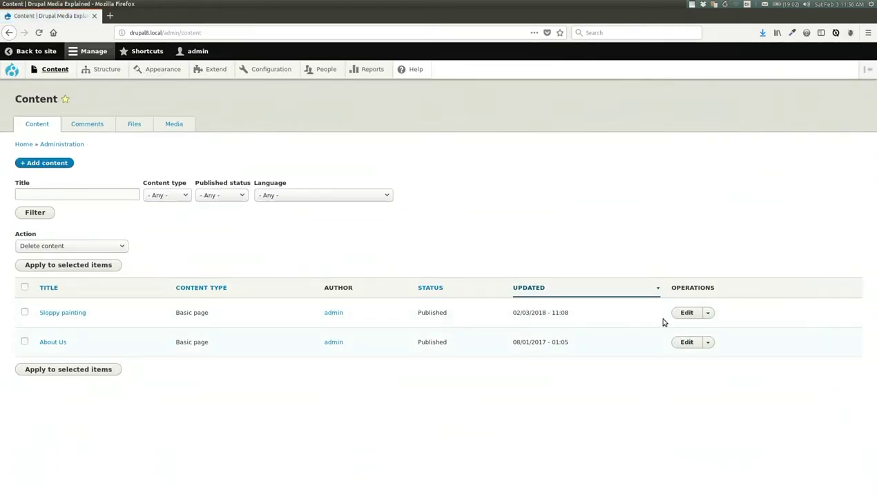
pyautogui.click(685, 314)
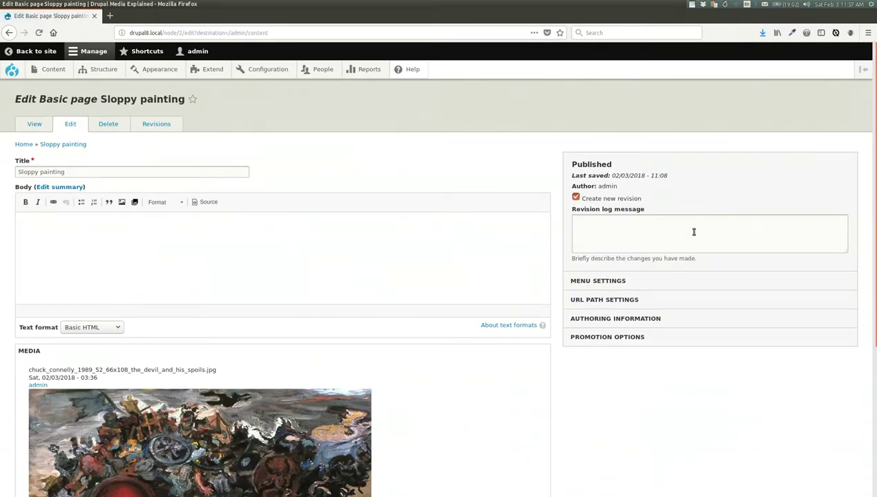
pyautogui.scroll(-3, 336, 449)
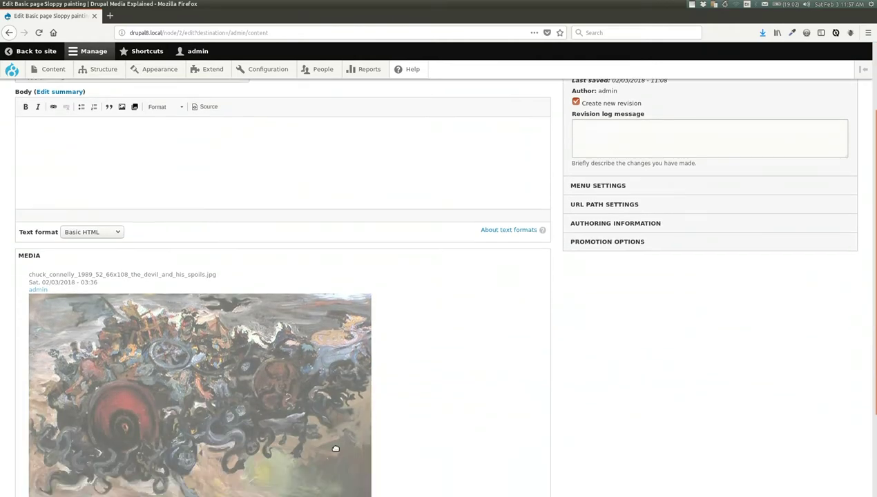
pyautogui.scroll(-3, 427, 411)
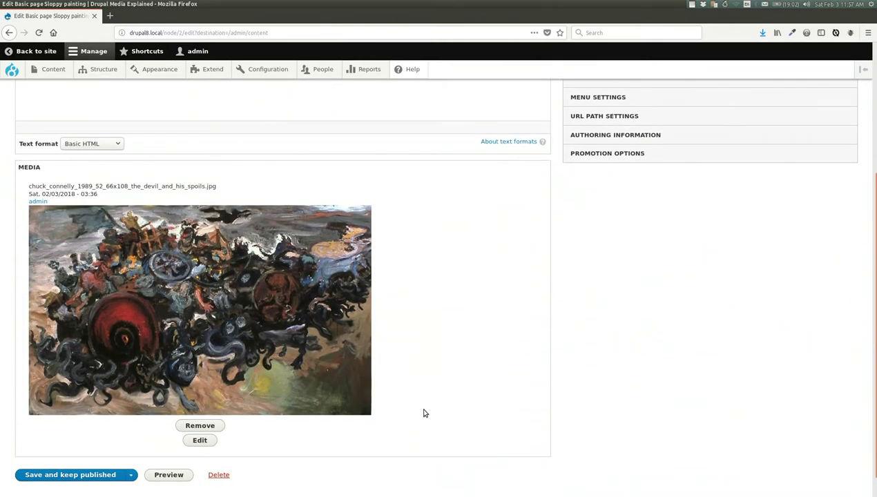
pyautogui.click(198, 441)
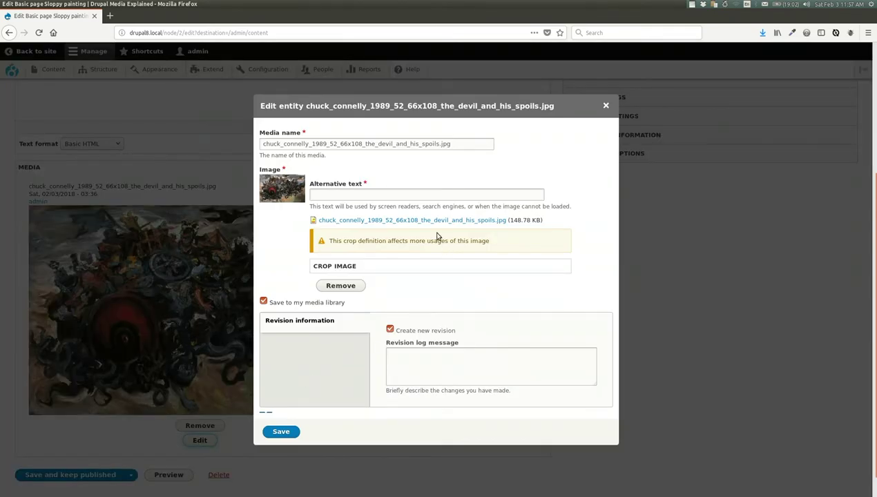
# Crop the attached painting to a small area in its lower-left corner, enter "rt" as alternative text, and save the media item
pyautogui.click(338, 267)
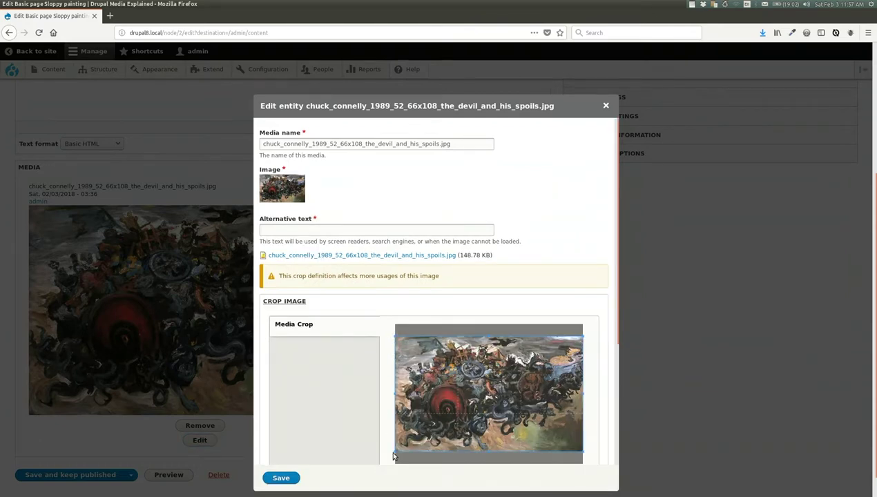
pyautogui.moveTo(395, 451); pyautogui.dragTo(429, 431)
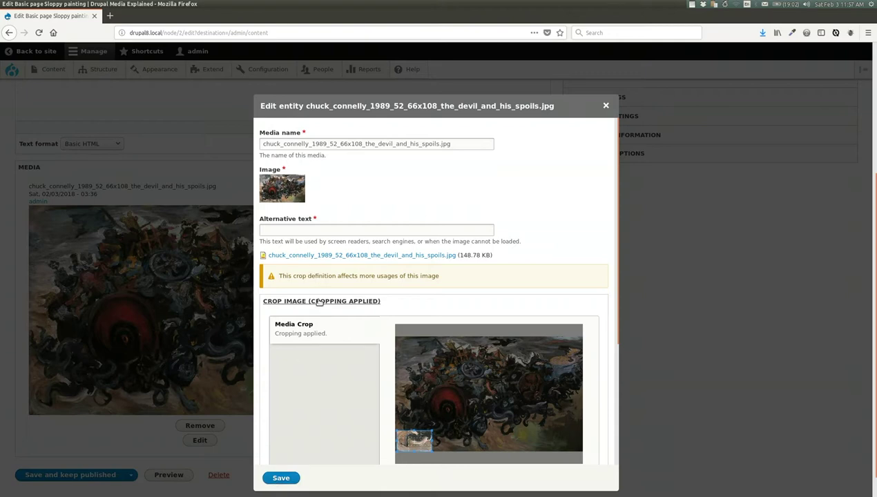
pyautogui.click(340, 229)
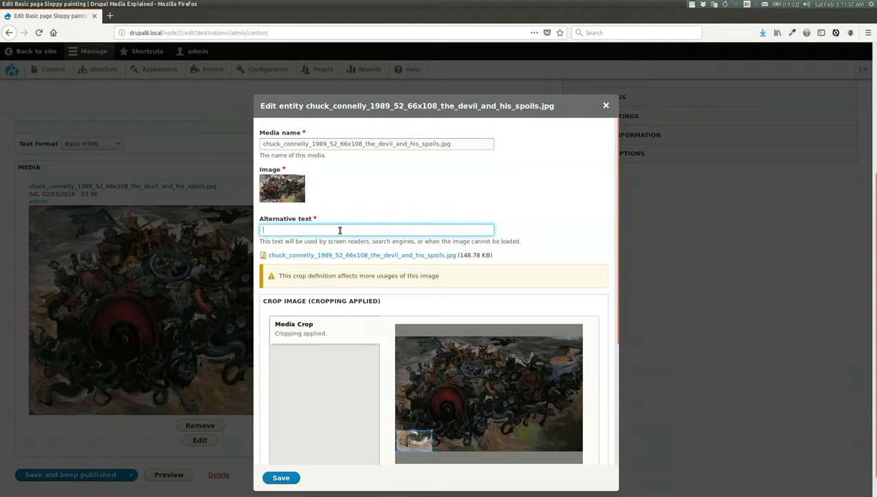
pyautogui.write('rt')
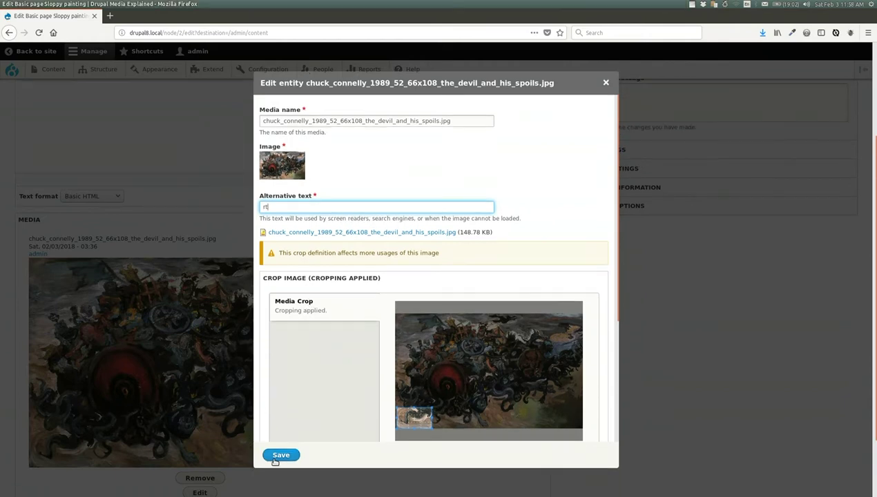
pyautogui.click(280, 455)
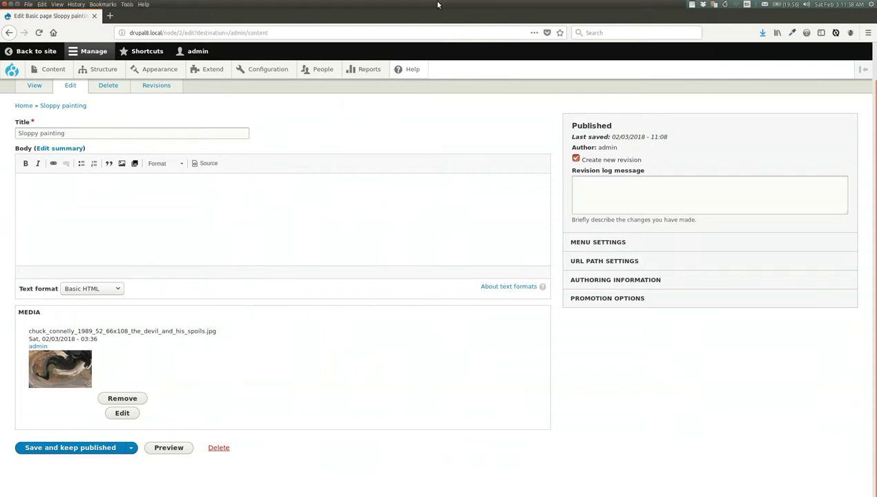
pyautogui.moveTo(281, 91)
pyautogui.moveTo(349, 96)
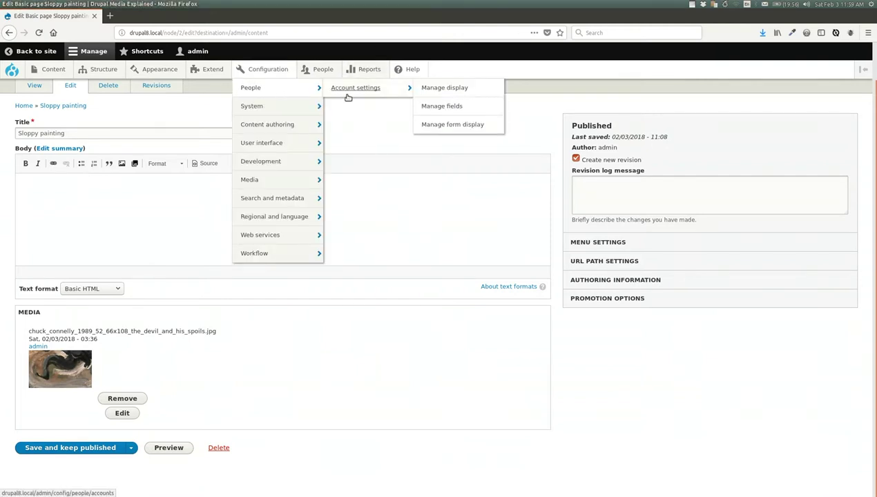
pyautogui.hotkey('alt', 'Tab')
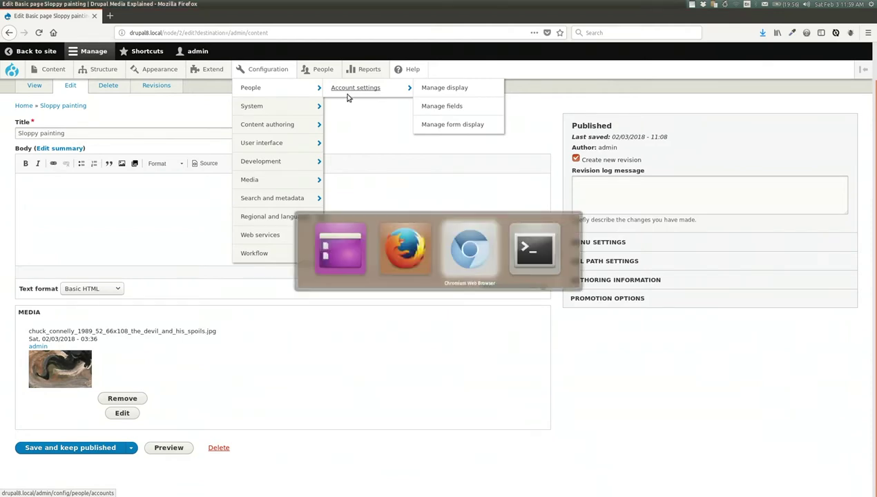
pyautogui.press('Escape')
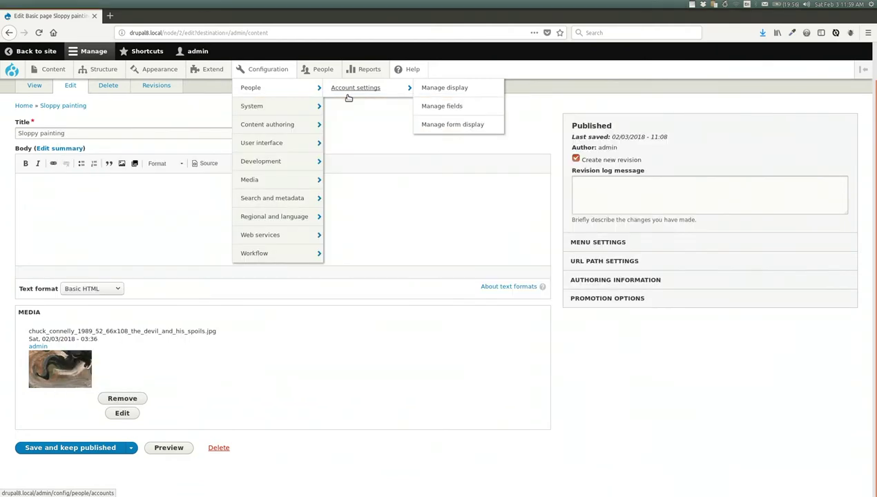
pyautogui.hotkey('alt', 'Tab')
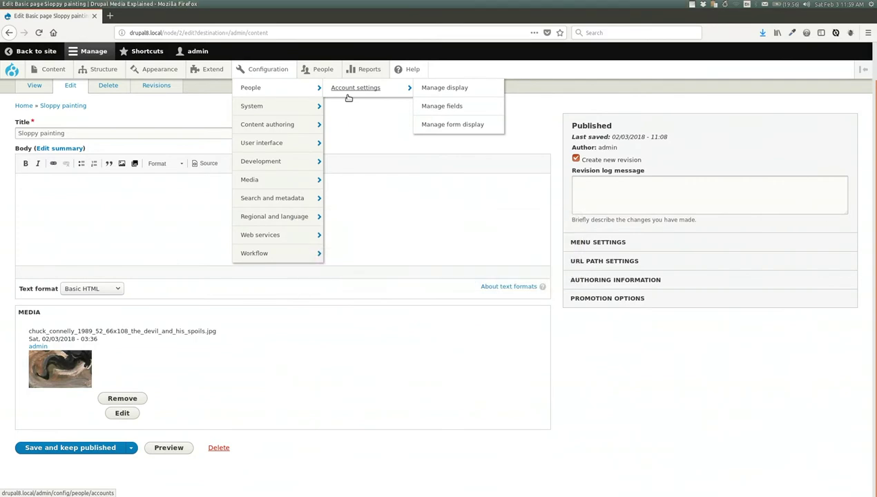
pyautogui.hotkey('alt', 'Tab')
pyautogui.press('Tab')
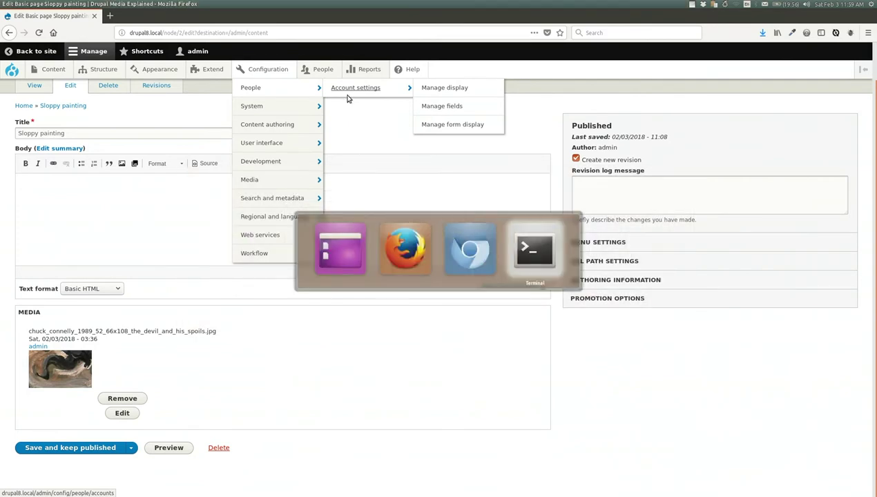
pyautogui.press('Escape')
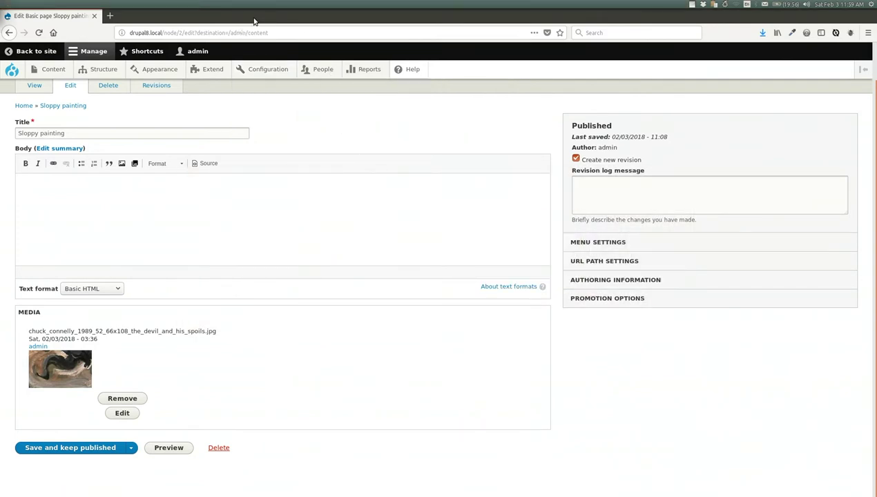
# Move the browser window away to reach the slide presentation behind it, and advance to the Other Widgets slide
pyautogui.moveTo(254, 6); pyautogui.dragTo(221, 104)
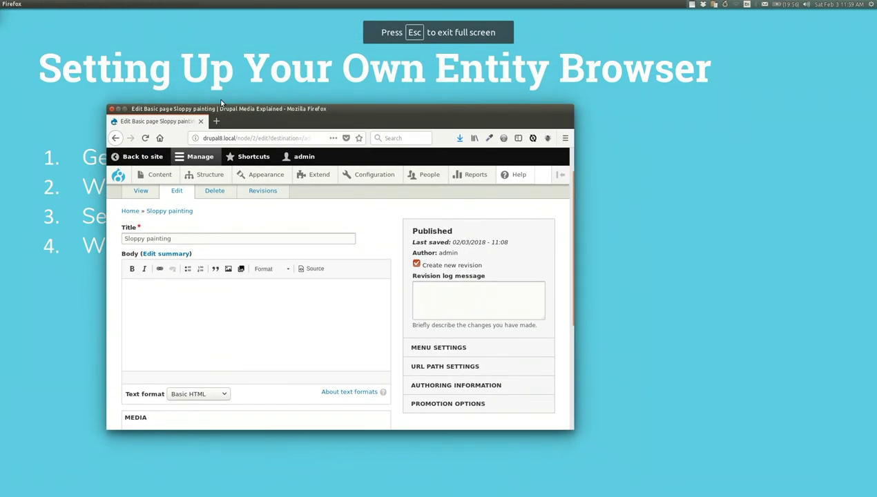
pyautogui.click(26, 158)
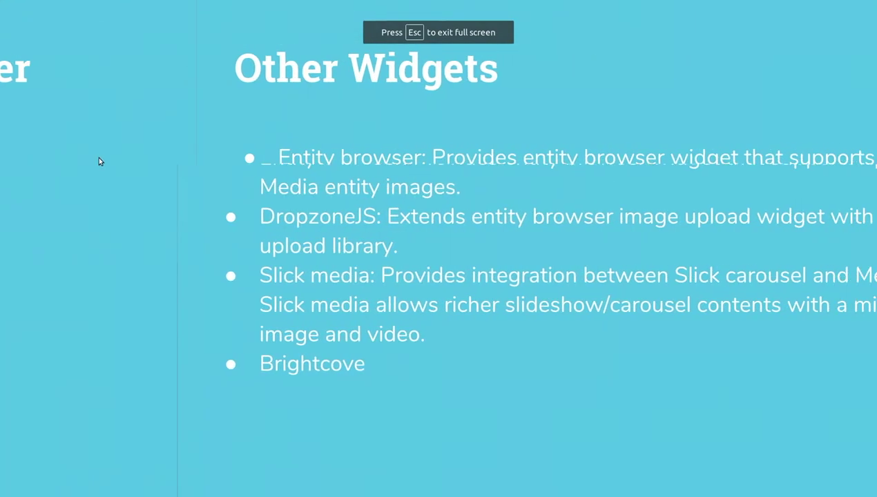